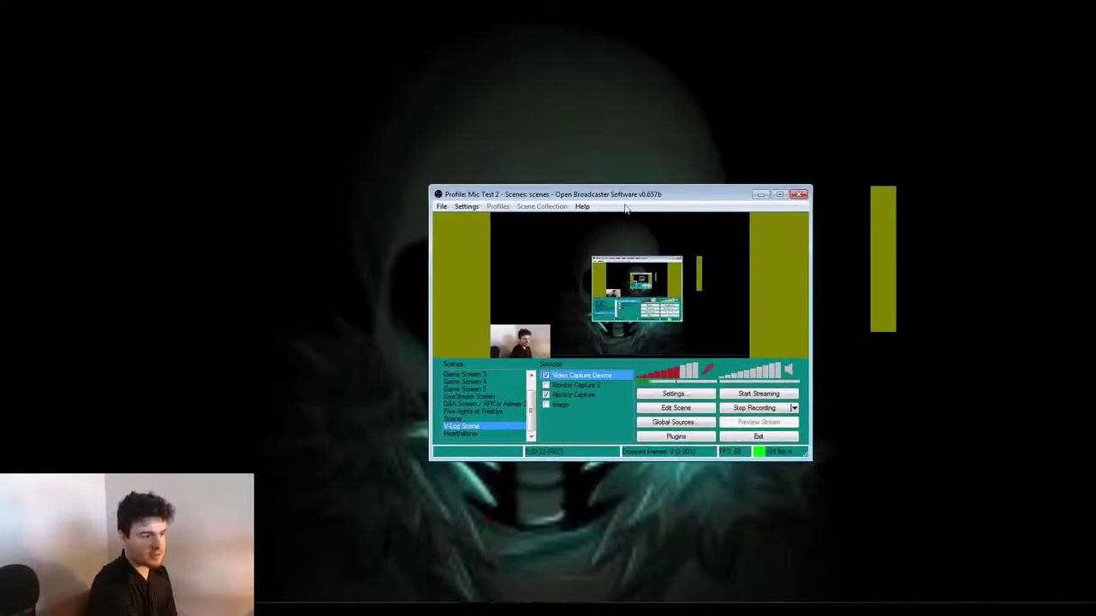
# - Enlarge the Open Broadcaster Software window and arrange it side by side with the Trove game window
pyautogui.moveTo(431, 185); pyautogui.dragTo(198, 49)
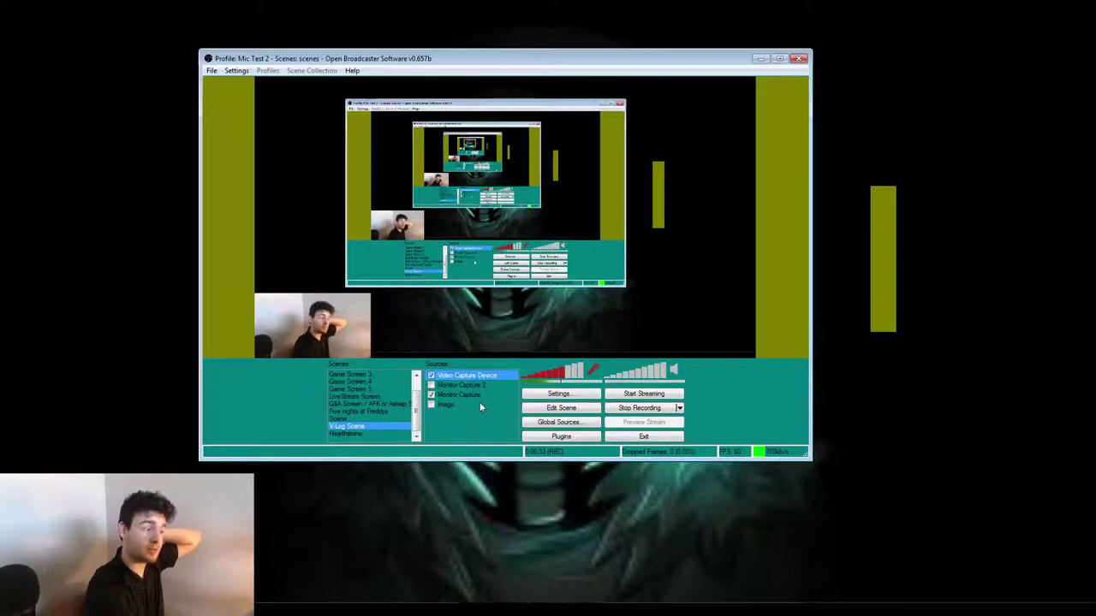
pyautogui.click(457, 425)
pyautogui.click(539, 554)
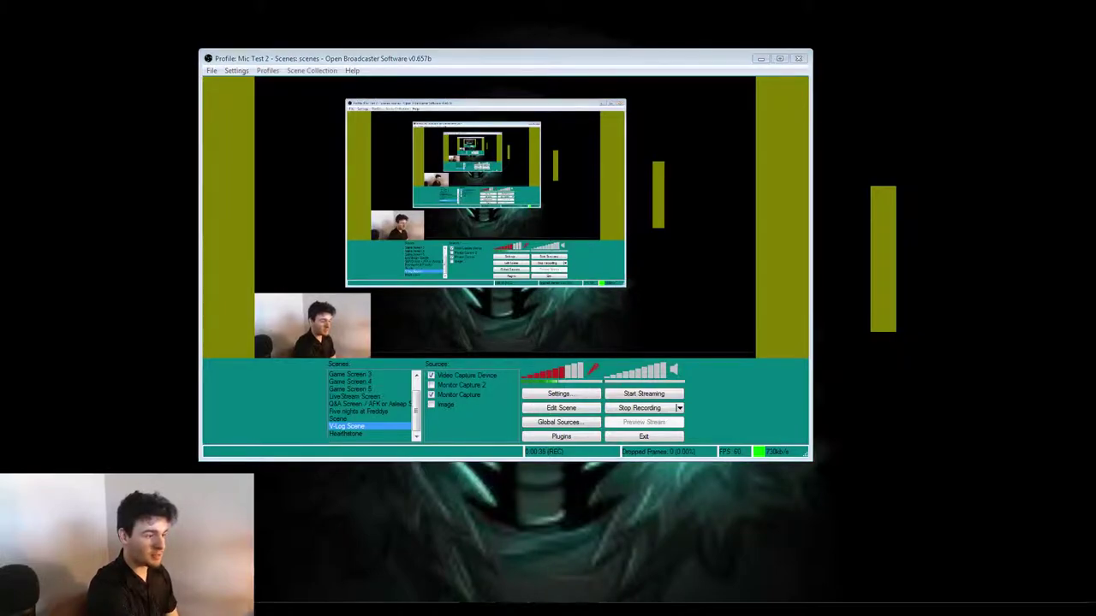
pyautogui.moveTo(521, 171); pyautogui.dragTo(266, 95)
pyautogui.moveTo(624, 61); pyautogui.dragTo(916, 54)
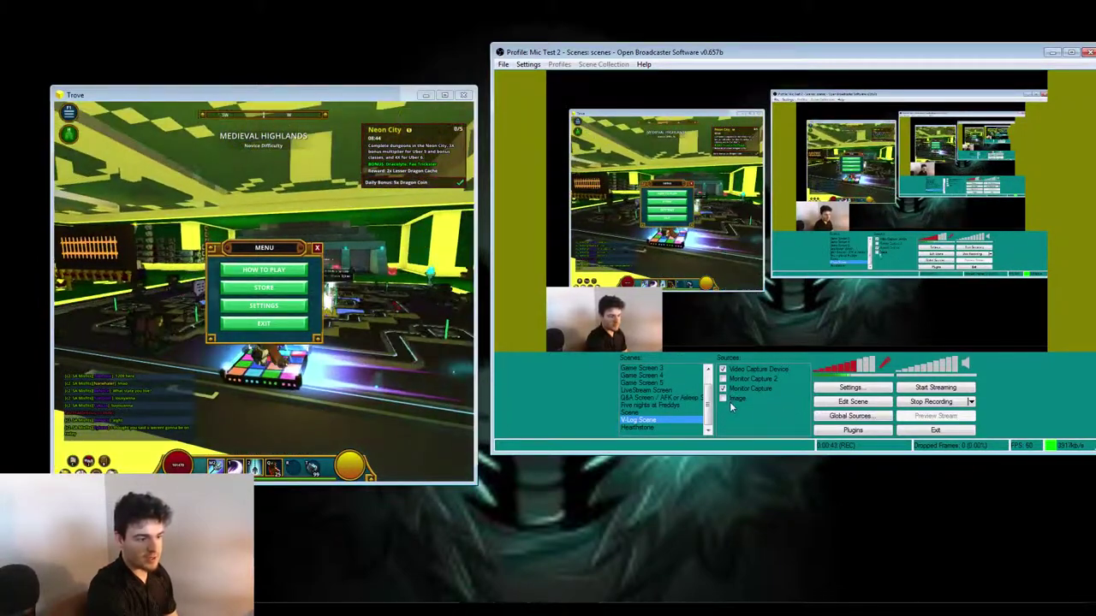
# - Add a Game Capture source for the Trove application to V-Log Scene, keeping the default name and options
pyautogui.rightClick(742, 417)
pyautogui.moveTo(783, 424)
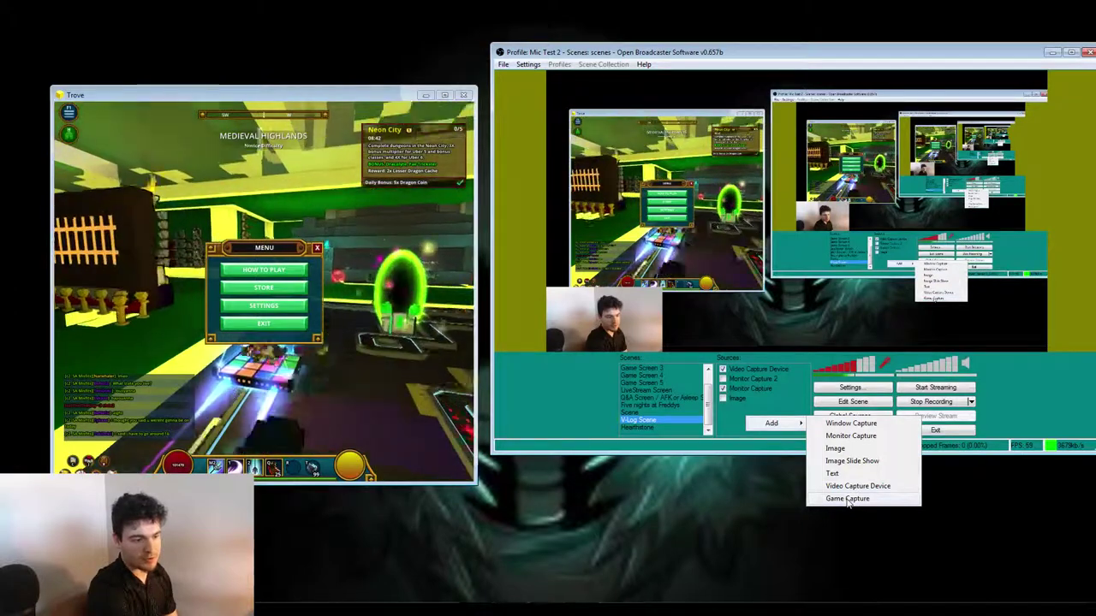
pyautogui.click(846, 498)
pyautogui.click(588, 323)
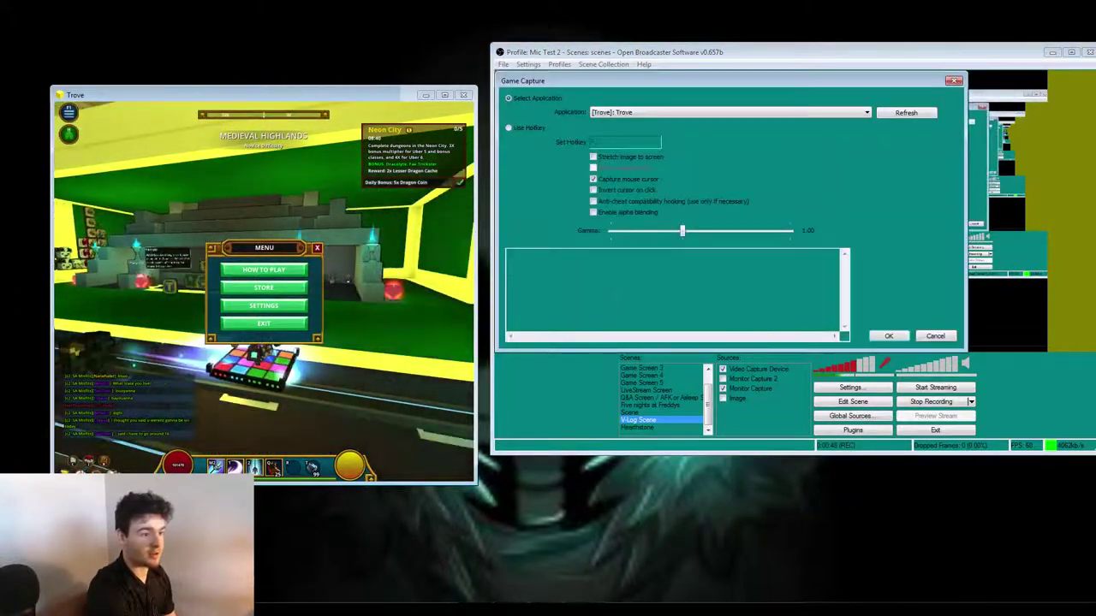
pyautogui.click(888, 333)
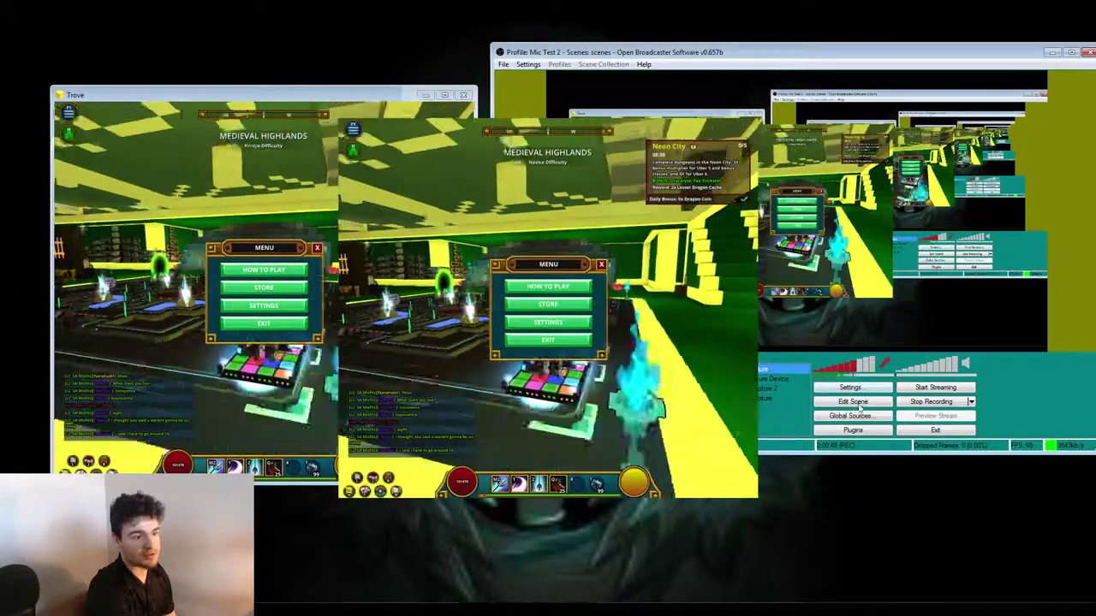
# - Enable scene editing, try the capture with Trove maximized, and place the restored game's capture in the scene's upper-left corner
pyautogui.click(858, 402)
pyautogui.moveTo(790, 150); pyautogui.dragTo(683, 150)
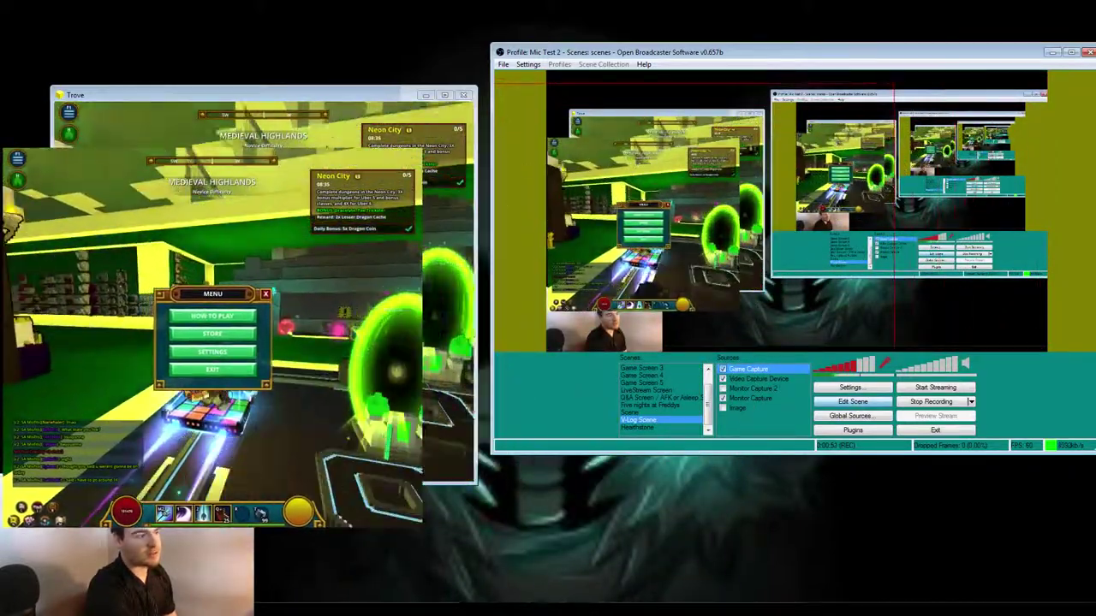
pyautogui.doubleClick(283, 98)
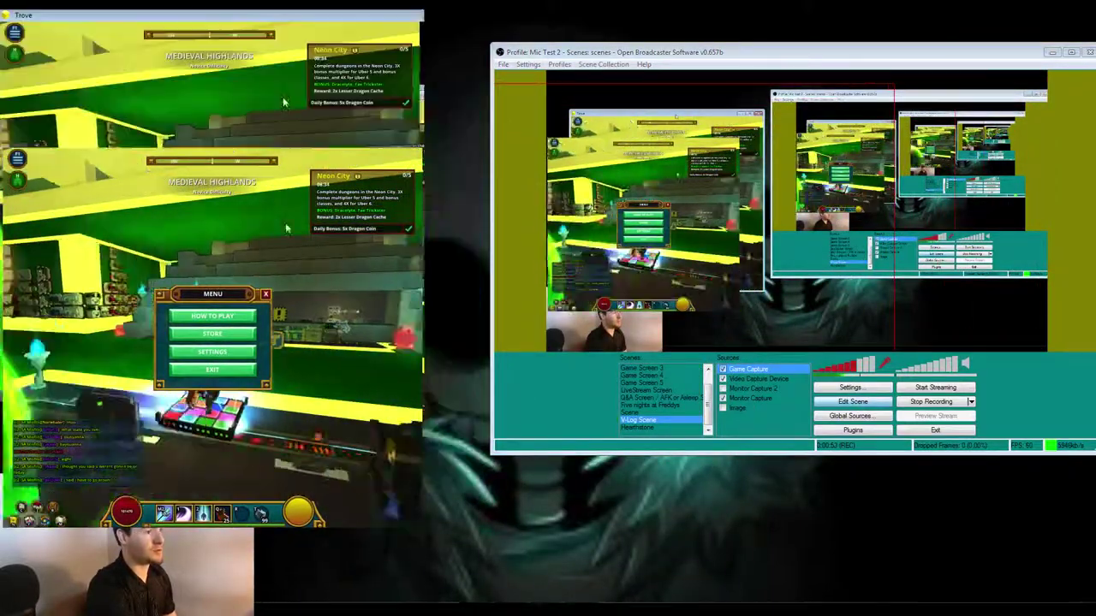
pyautogui.hotkey('alt', 'Tab')
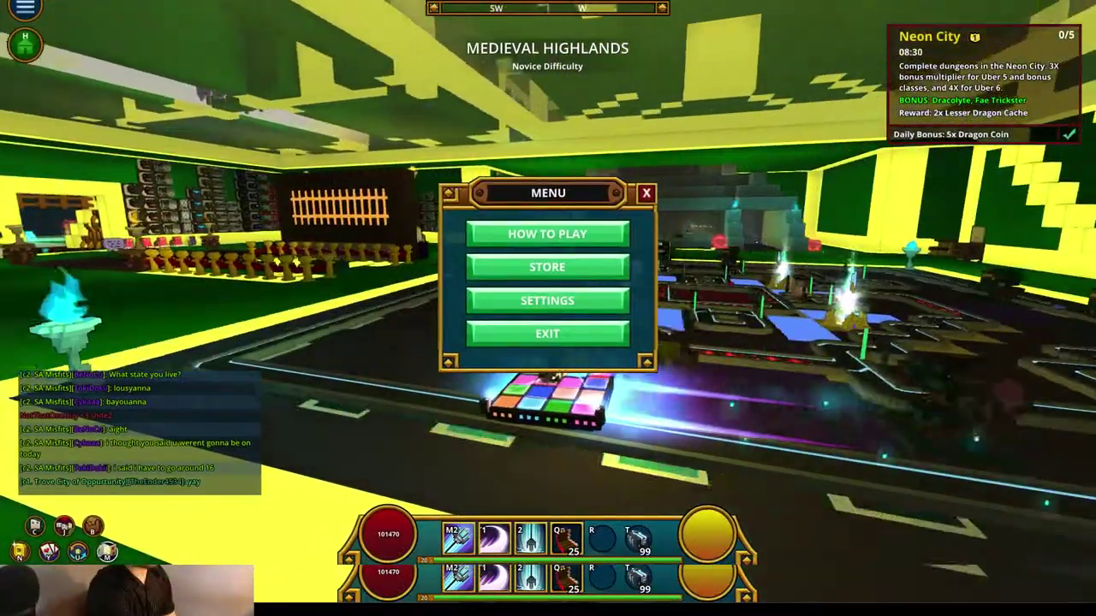
pyautogui.press('w')
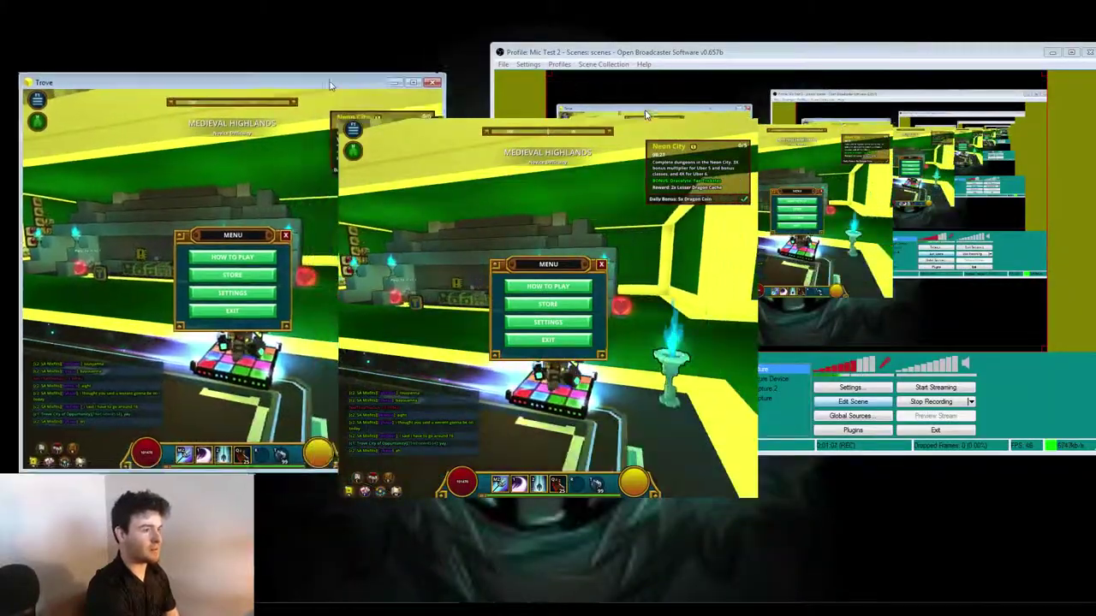
pyautogui.moveTo(300, 49); pyautogui.dragTo(299, 42)
pyautogui.hotkey('alt', 'Tab')
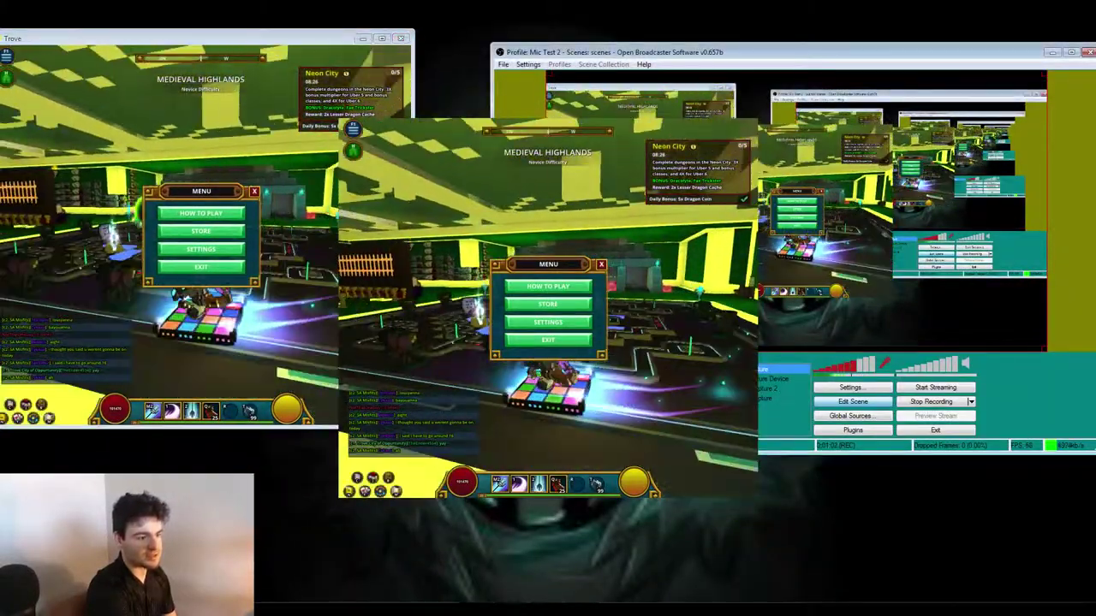
pyautogui.moveTo(797, 216); pyautogui.dragTo(645, 262)
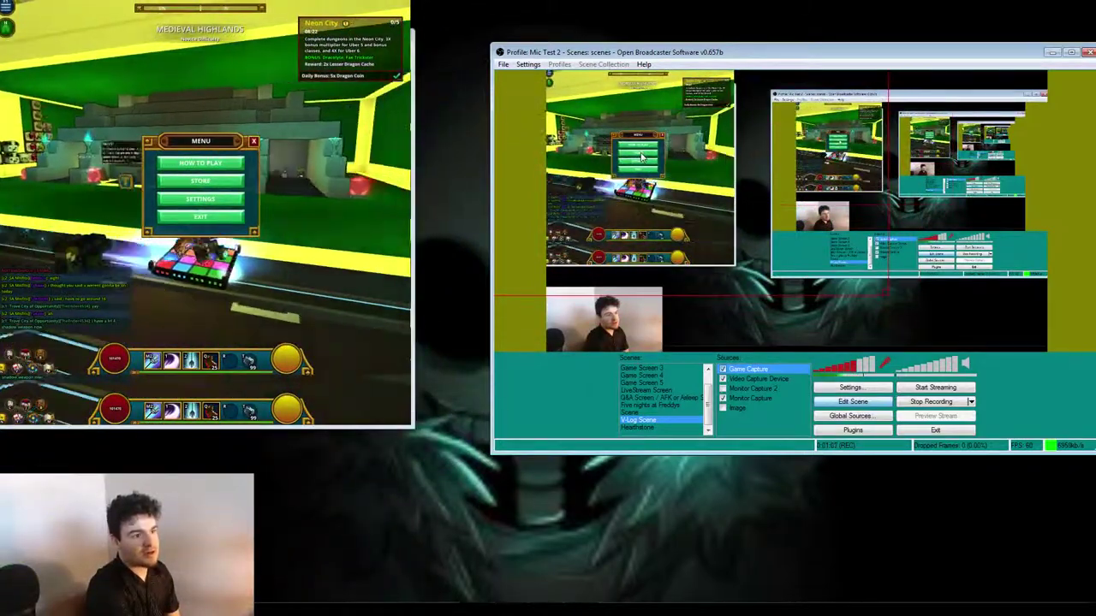
# - Hide the Game Capture and Video Capture Device sources and shift the broadcaster window closer to the Trove window
pyautogui.click(918, 137)
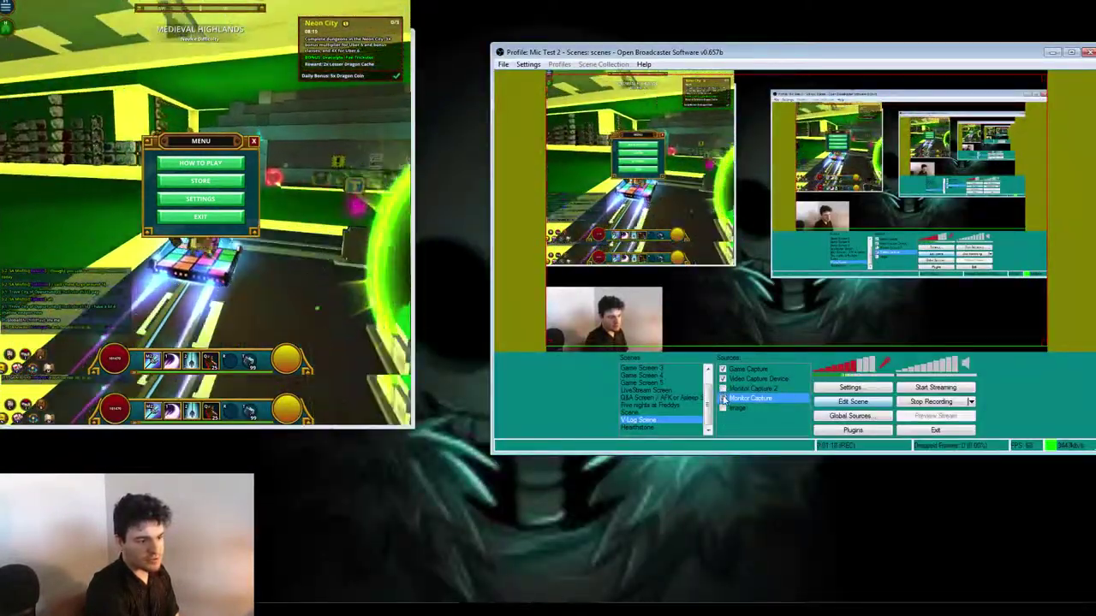
pyautogui.click(723, 379)
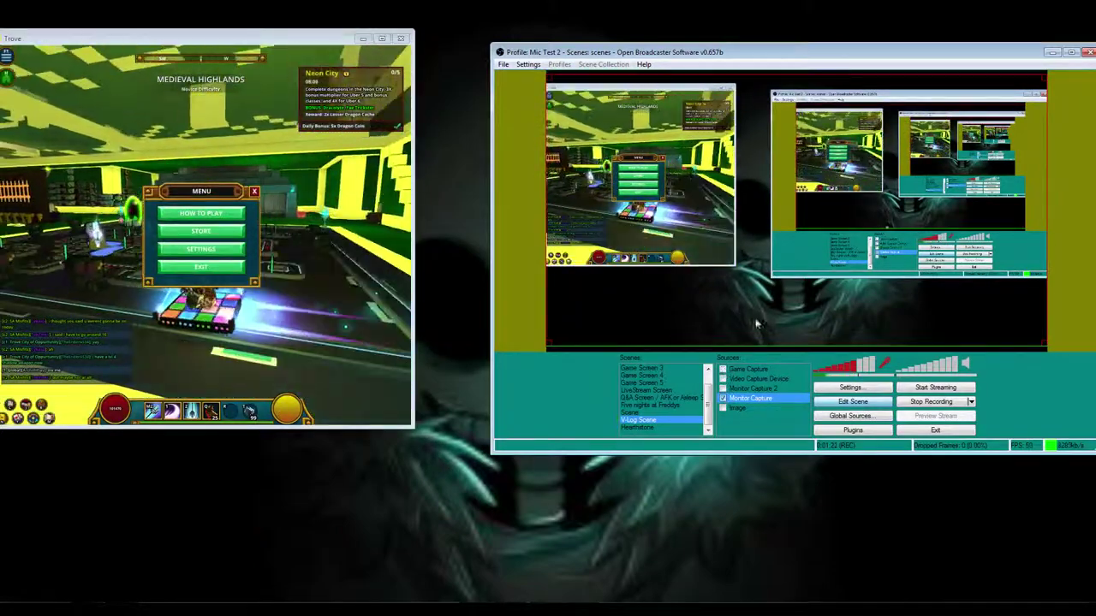
pyautogui.moveTo(789, 59); pyautogui.dragTo(727, 71)
pyautogui.click(704, 434)
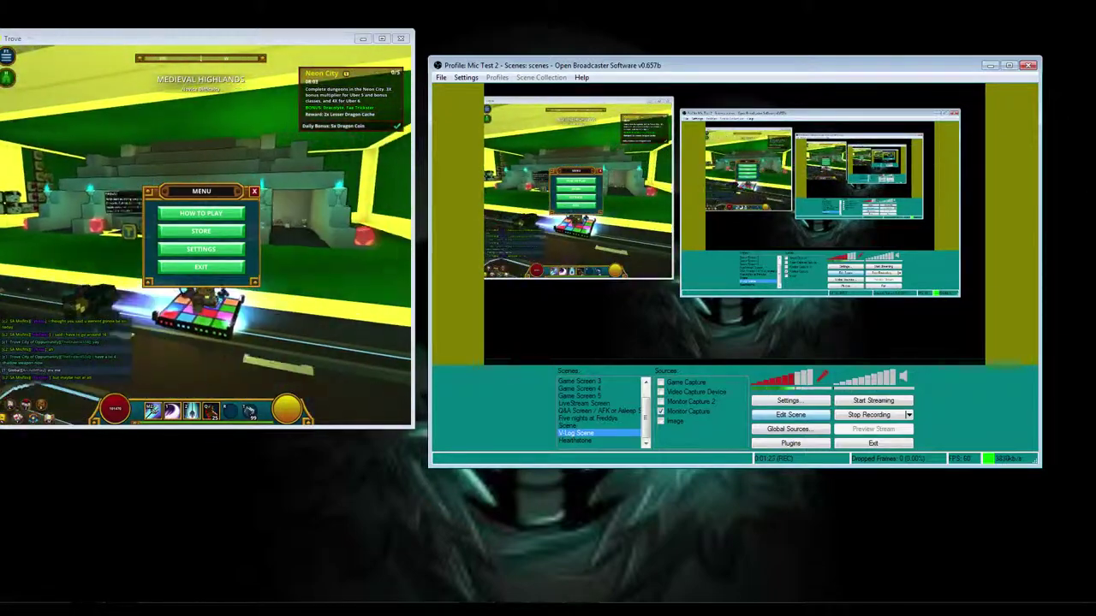
# - Bring the browser with the TwitchAlerts site on screen, launch TwitchAlerts and move its dashboard window into view
pyautogui.moveTo(1095, 282); pyautogui.dragTo(237, 106)
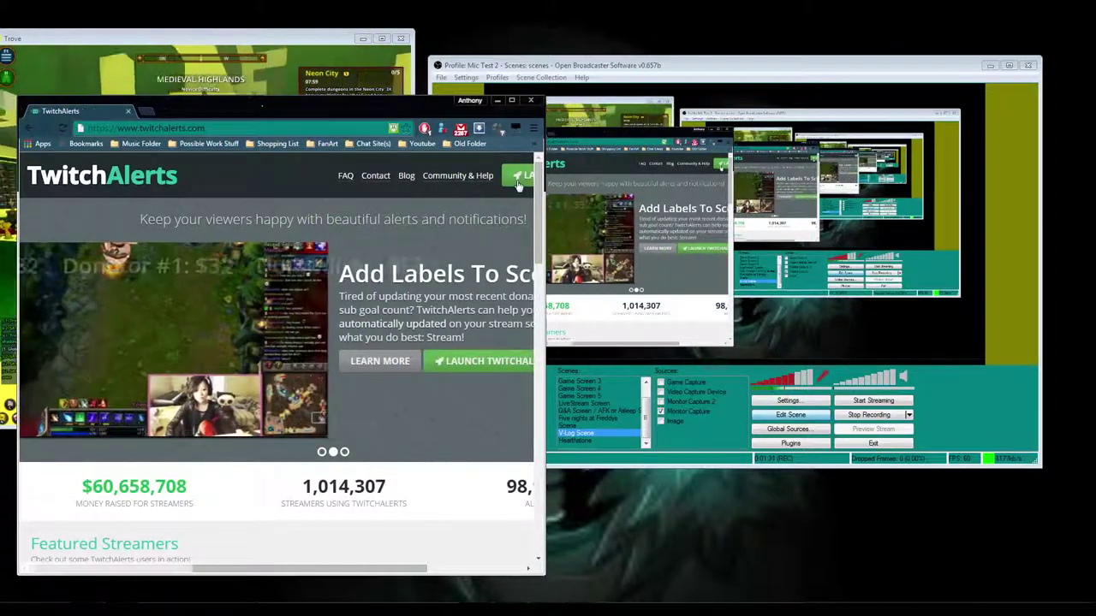
pyautogui.click(518, 183)
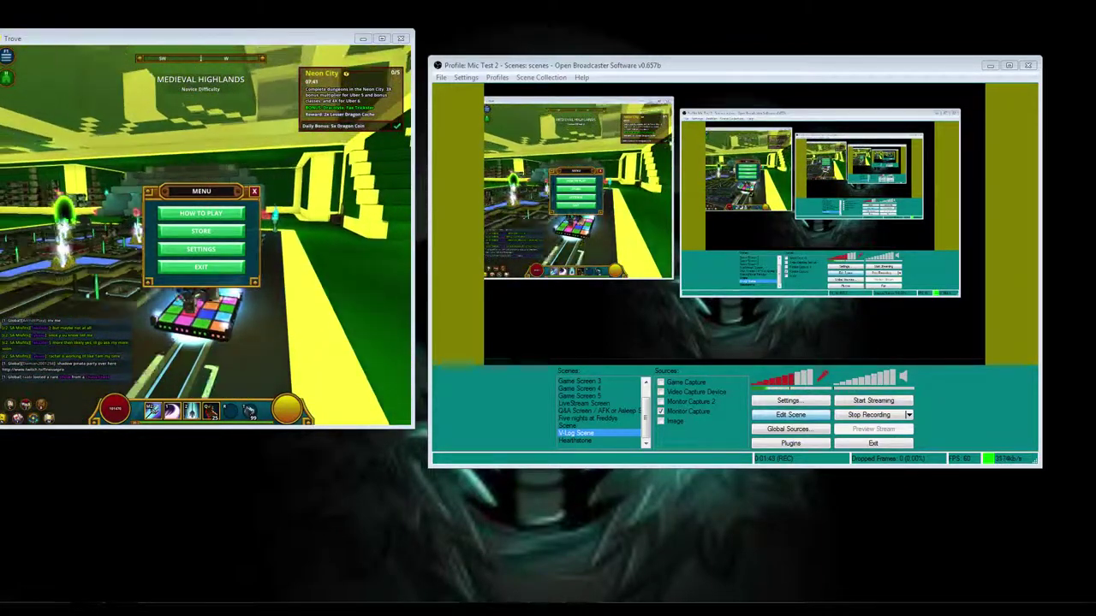
pyautogui.moveTo(651, 190); pyautogui.dragTo(322, 115)
# - Look through the TwitchAlerts dashboard and its list of account pages and stream widgets
pyautogui.scroll(-1, 320, 303)
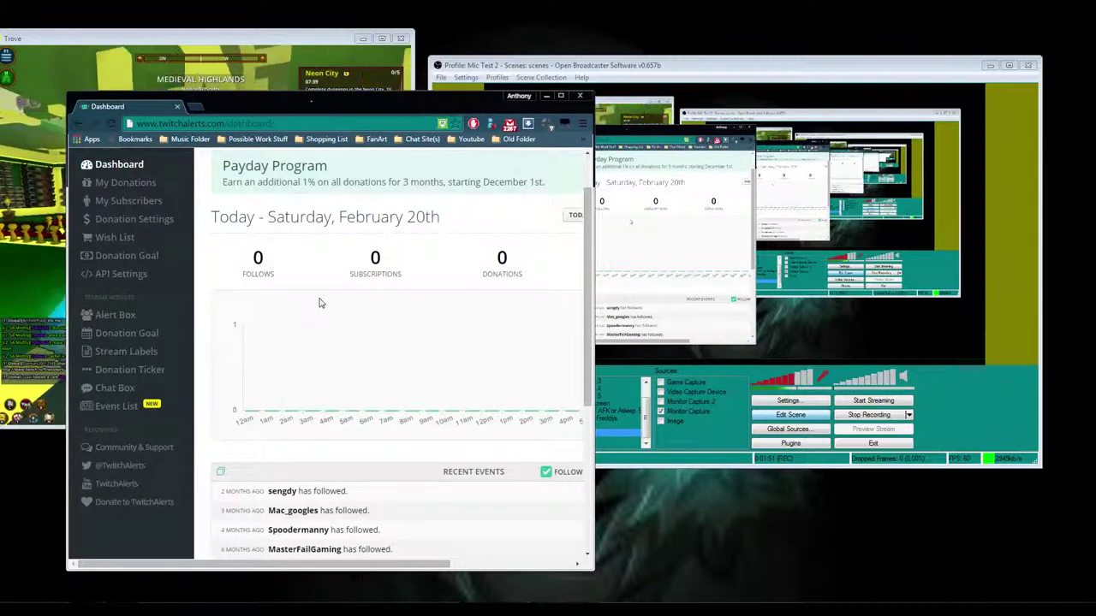
pyautogui.scroll(1, 232, 320)
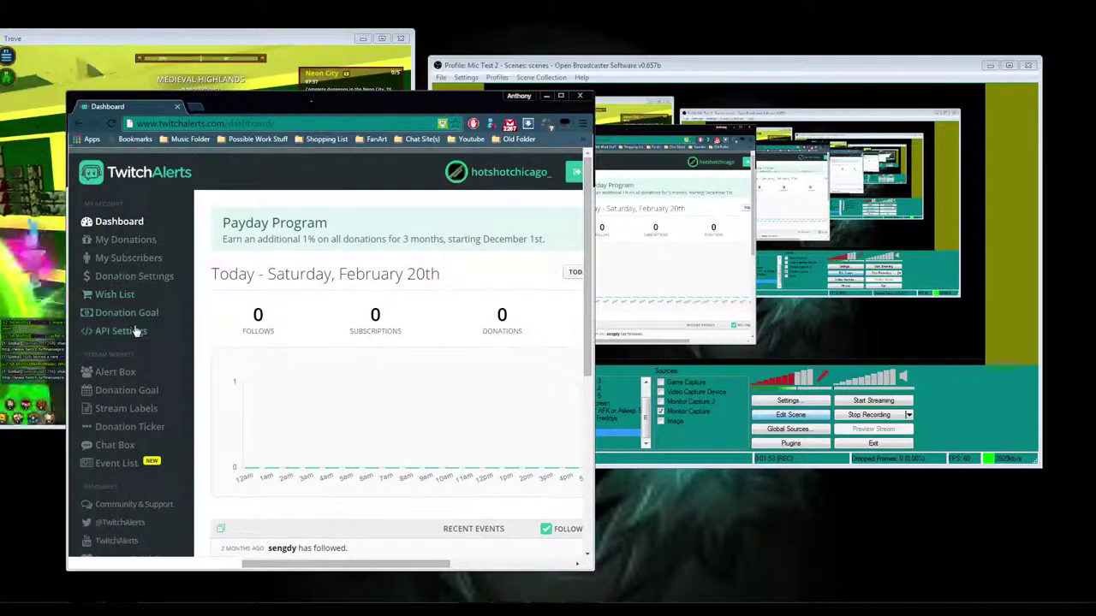
pyautogui.scroll(-1, 135, 332)
pyautogui.scroll(-2, 151, 488)
pyautogui.scroll(3, 163, 476)
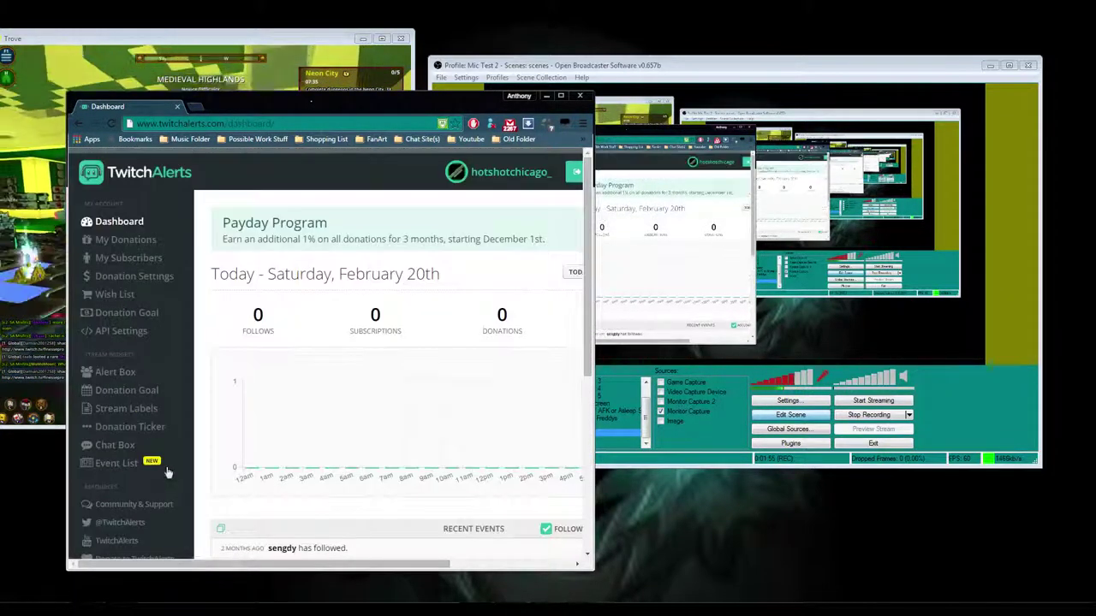
pyautogui.scroll(-2, 134, 225)
pyautogui.scroll(2, 135, 225)
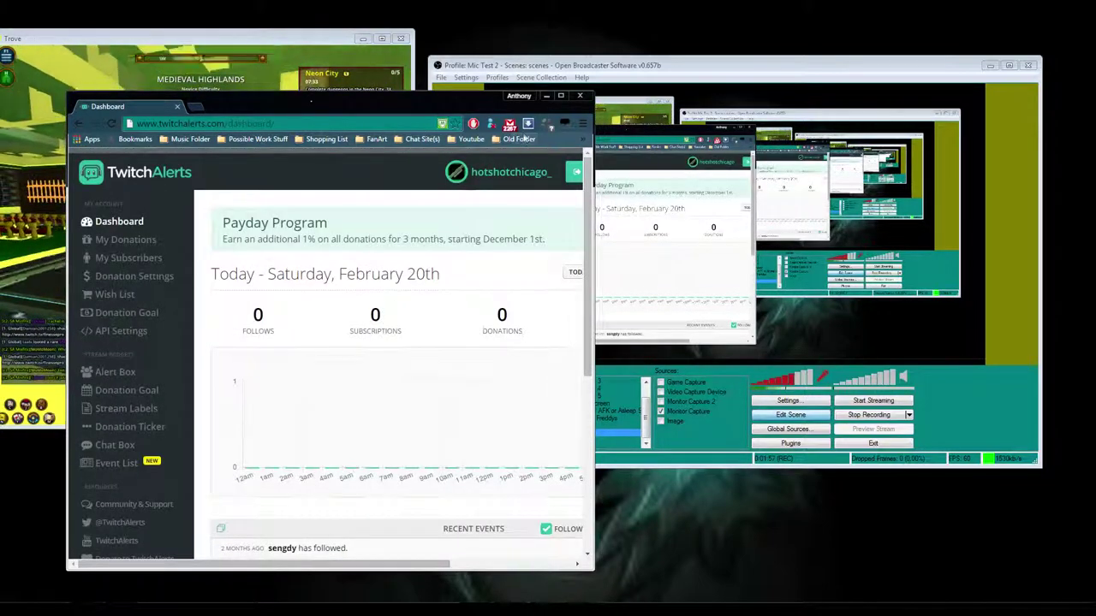
# - Maximize the TwitchAlerts browser window, open the Alert Box page and launch the alert widget
pyautogui.click(561, 95)
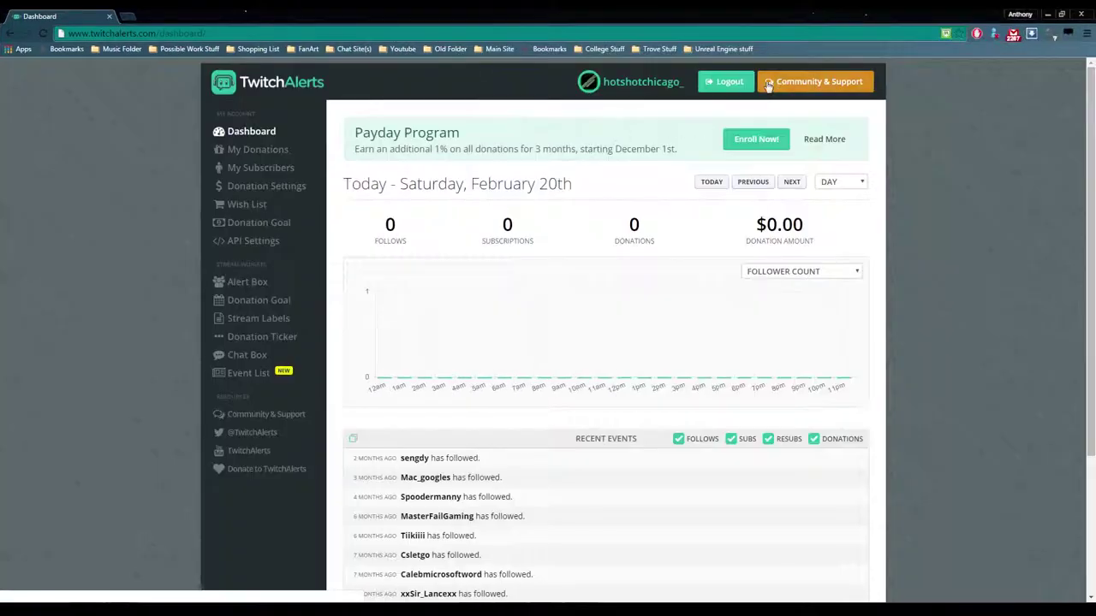
pyautogui.scroll(-2, 915, 251)
pyautogui.scroll(2, 862, 267)
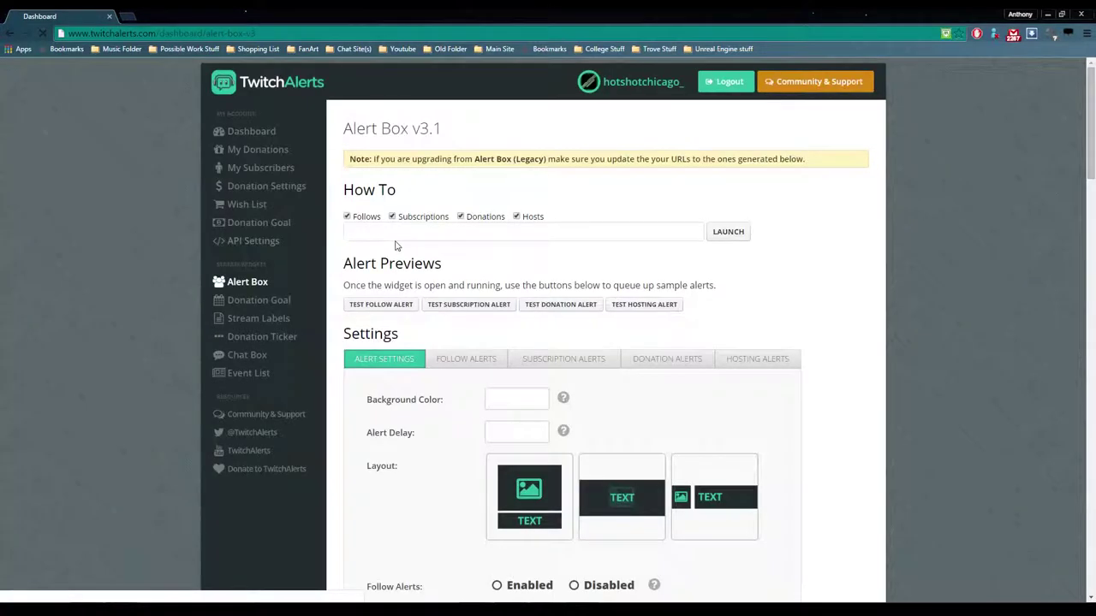
pyautogui.click(728, 232)
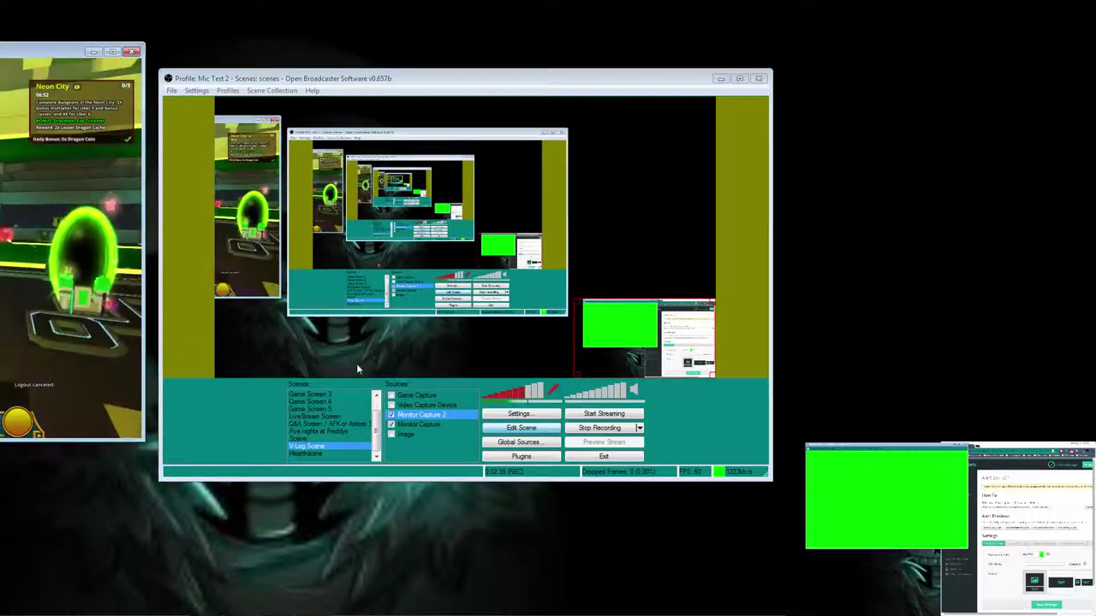
# - Add a Window Capture source with Use Color Key enabled, picking the alert widget's green background as the key color
pyautogui.click(436, 447)
pyautogui.rightClick(434, 456)
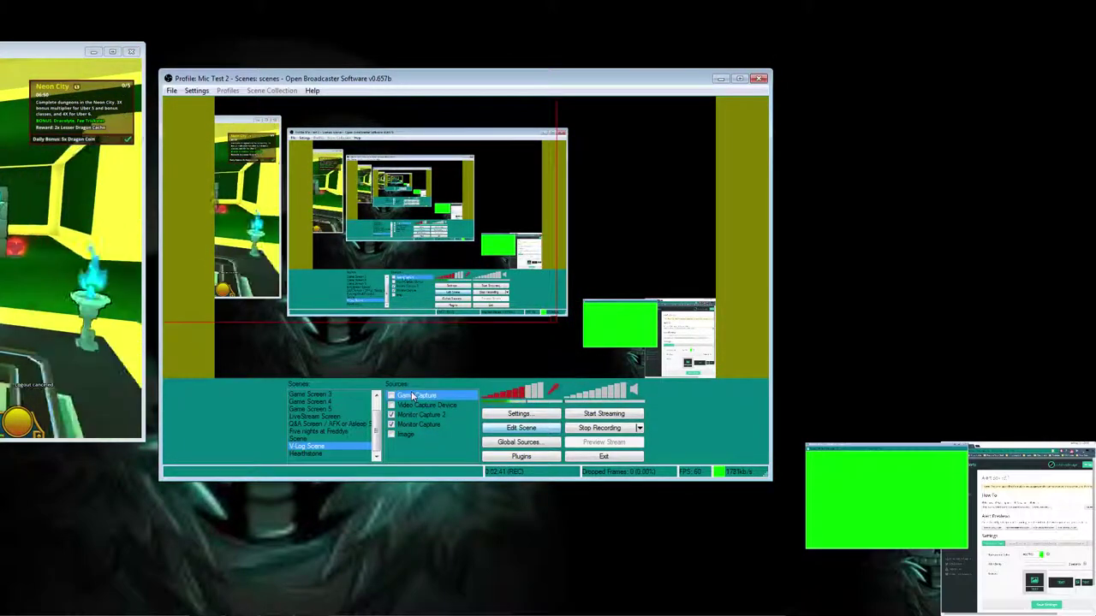
pyautogui.moveTo(436, 459)
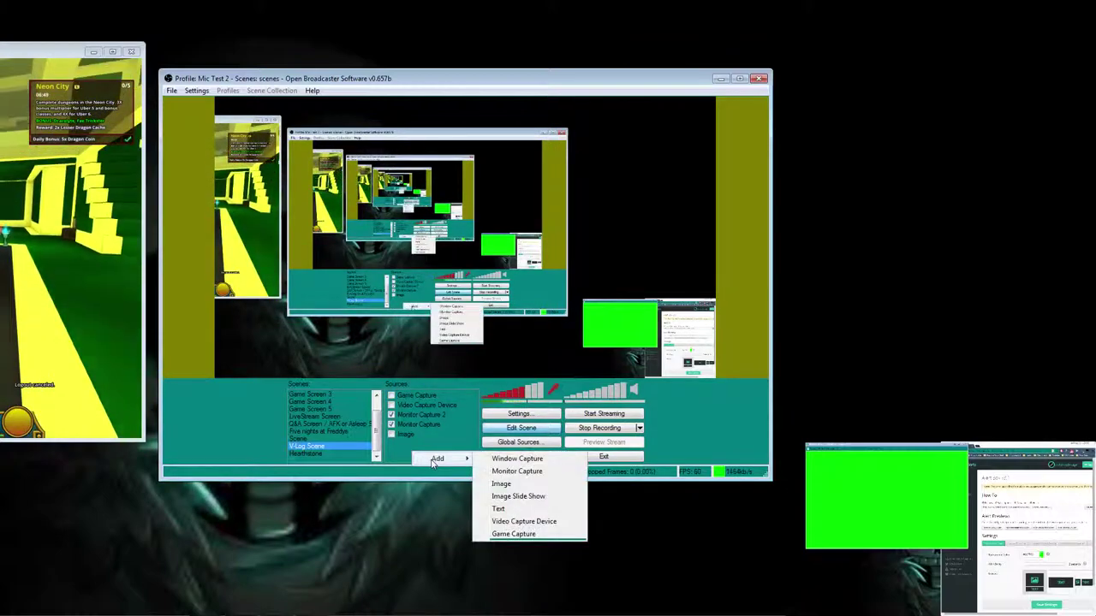
pyautogui.click(512, 458)
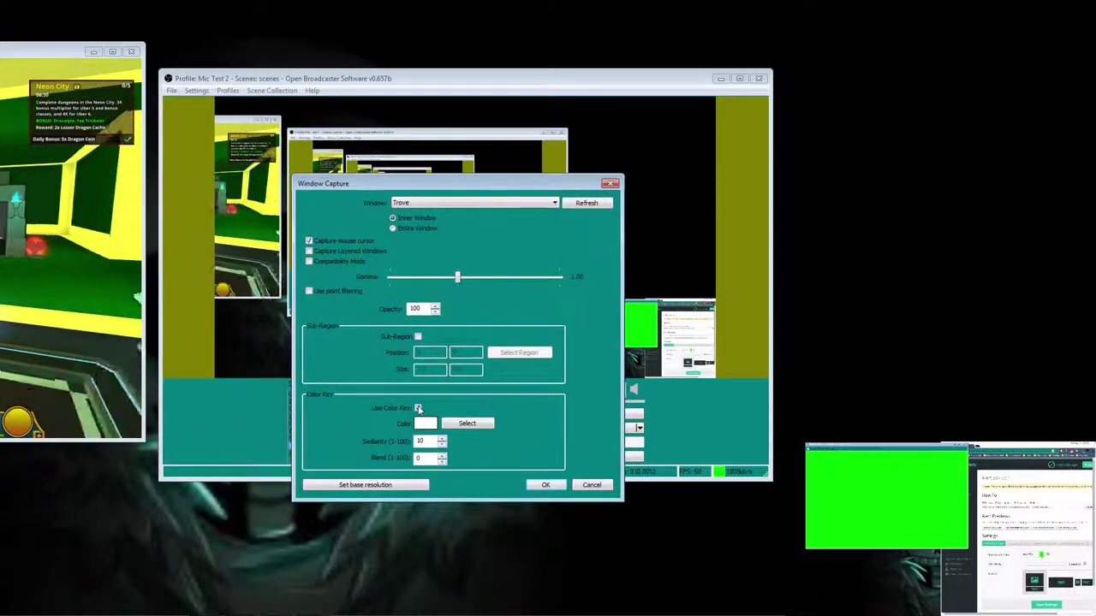
pyautogui.click(417, 407)
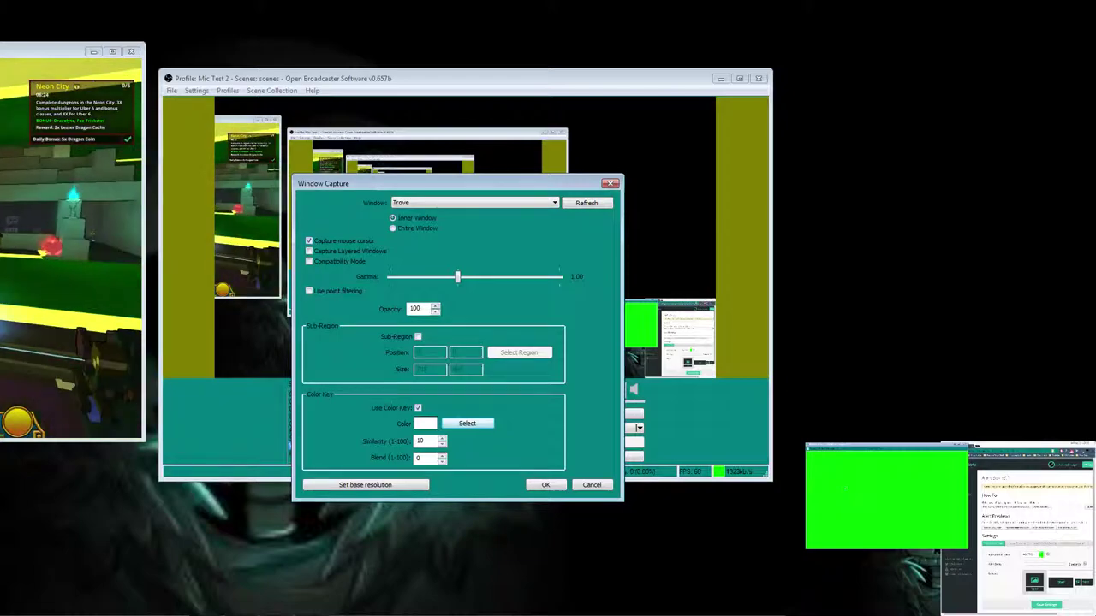
pyautogui.click(844, 487)
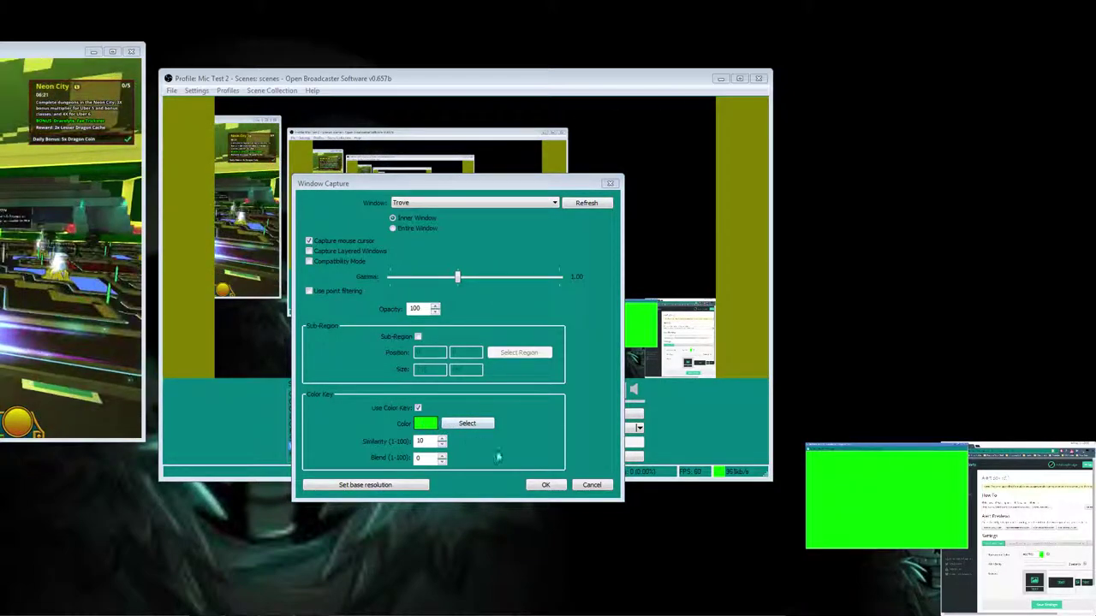
pyautogui.click(547, 485)
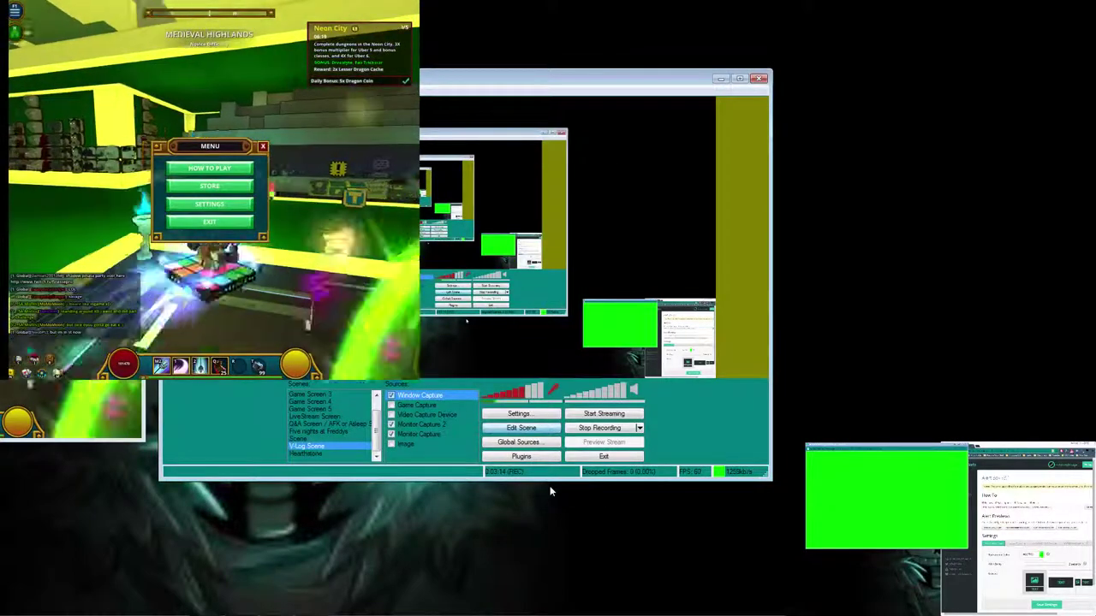
# - Change the Window Capture source to the Alert Box Widget browser window and reopen its properties
pyautogui.rightClick(408, 399)
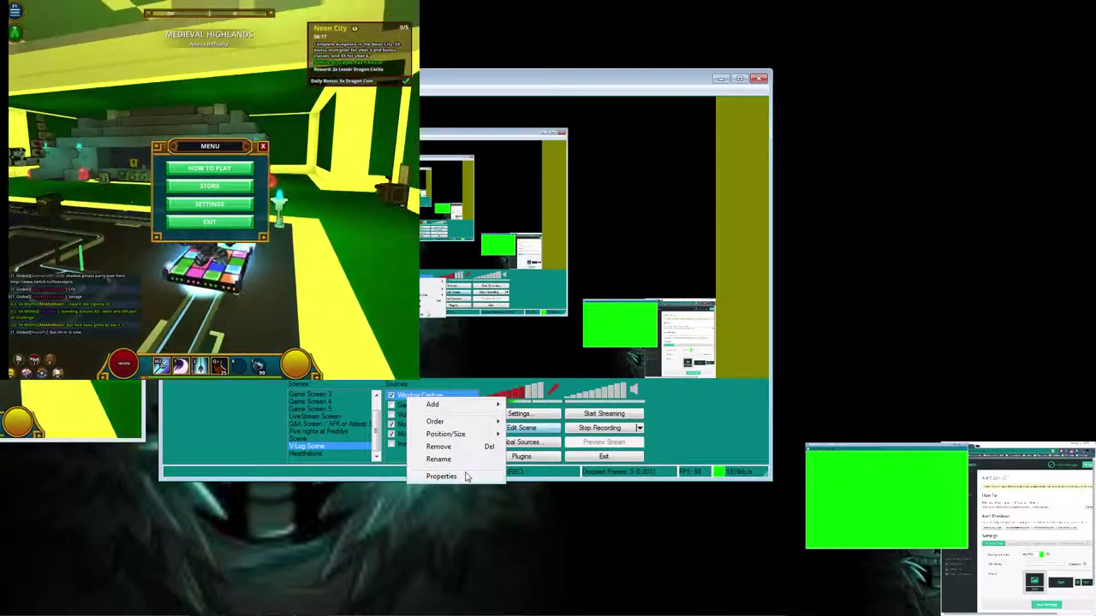
pyautogui.click(466, 475)
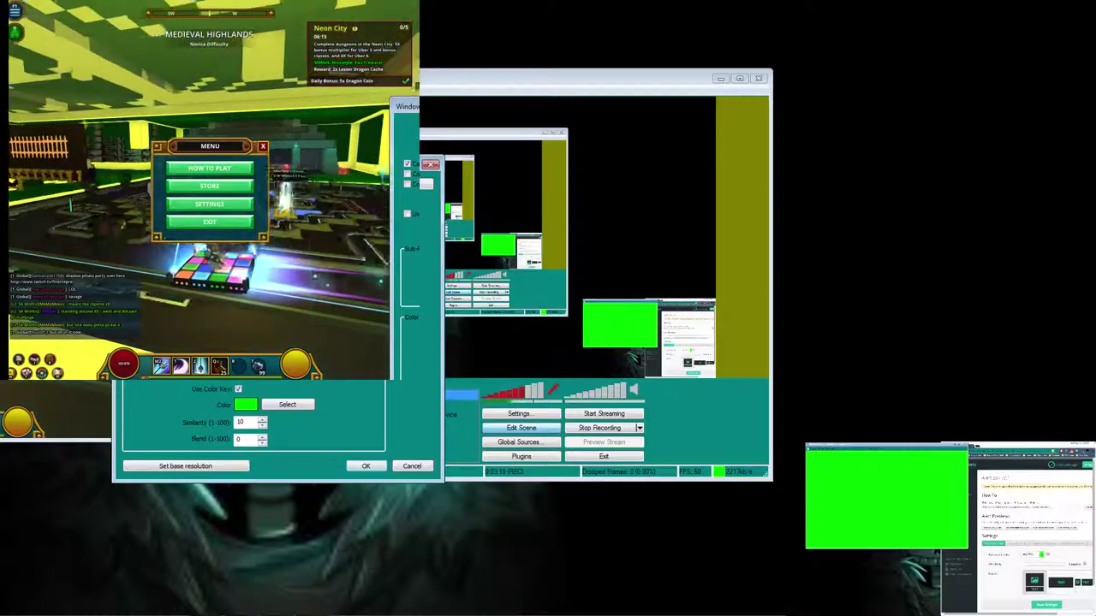
pyautogui.click(366, 467)
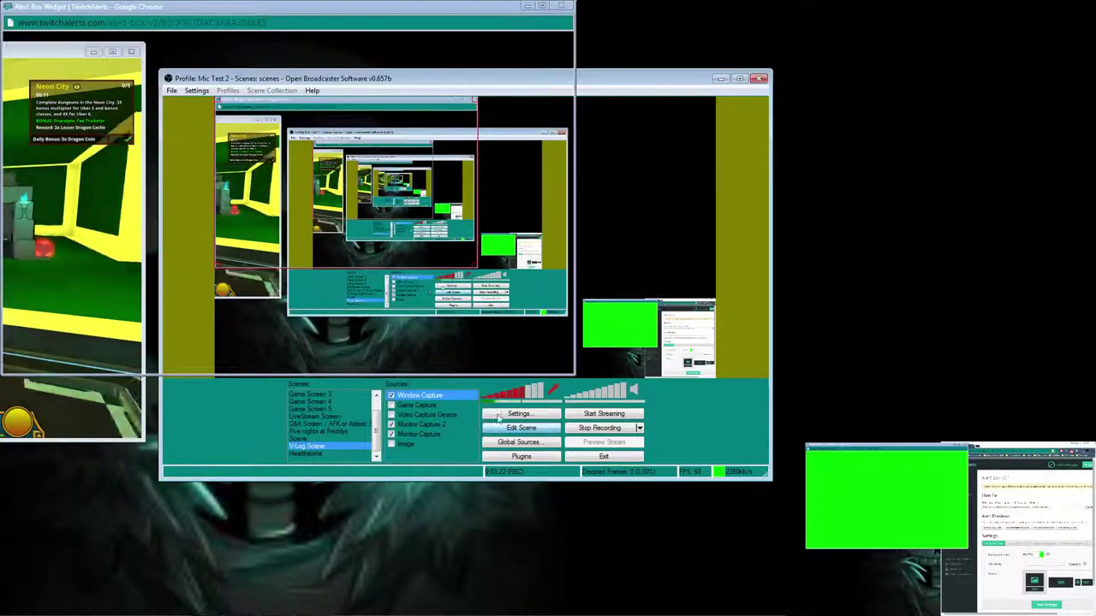
pyautogui.rightClick(407, 395)
pyautogui.click(428, 472)
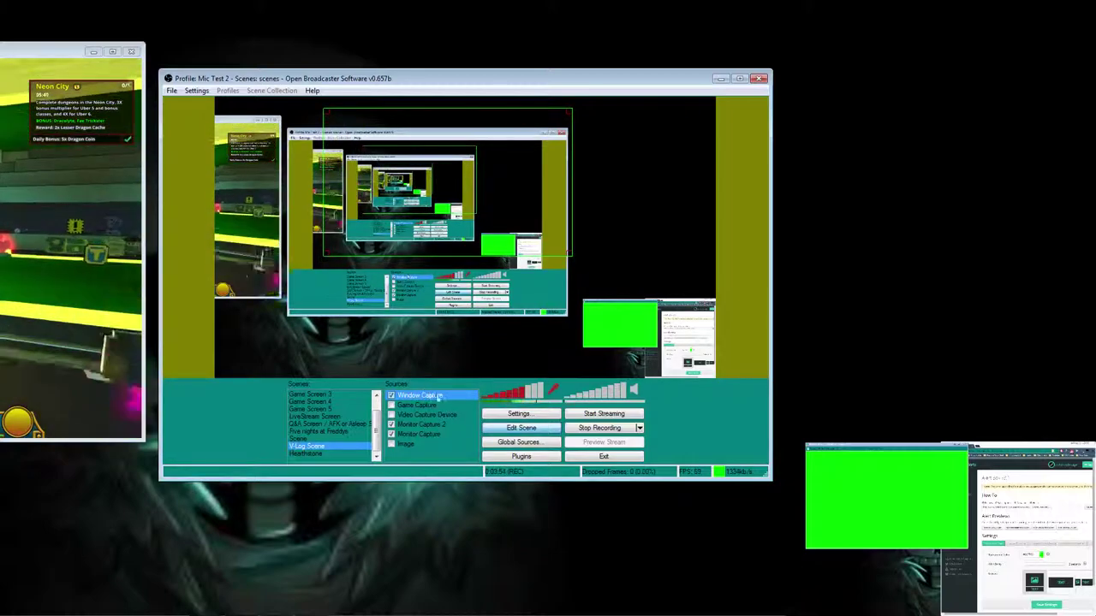
# - Toggle scene editing and show the Game Capture source of Trove again
pyautogui.click(522, 429)
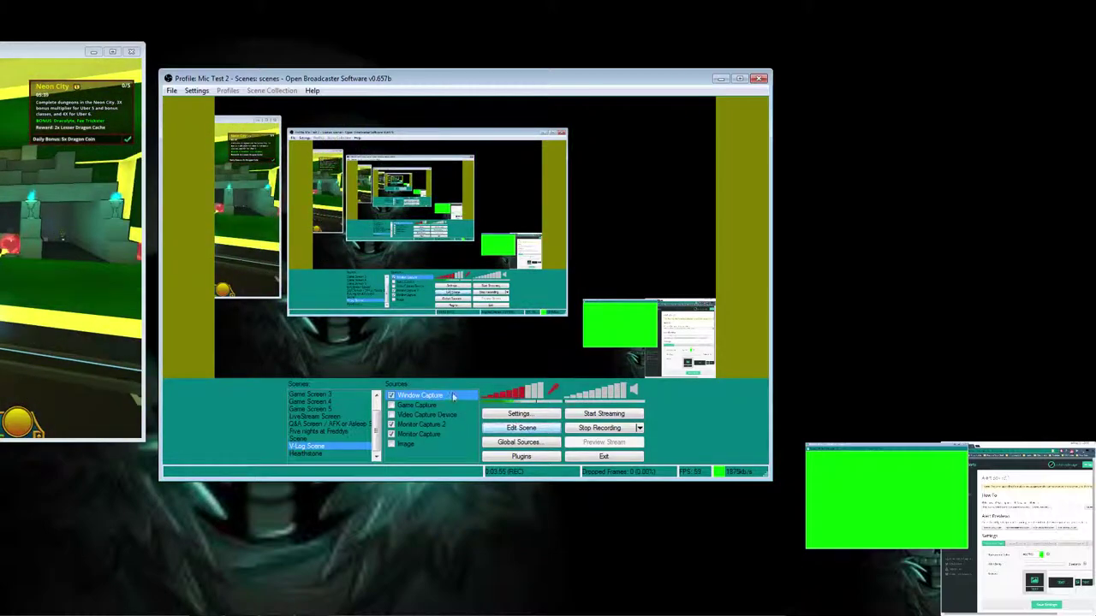
pyautogui.click(392, 405)
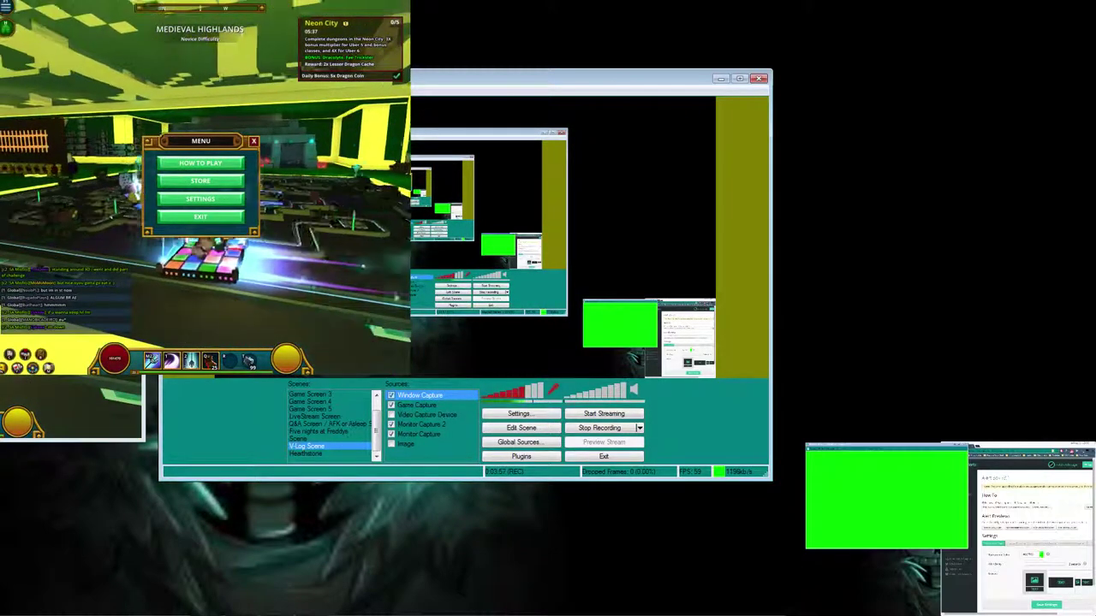